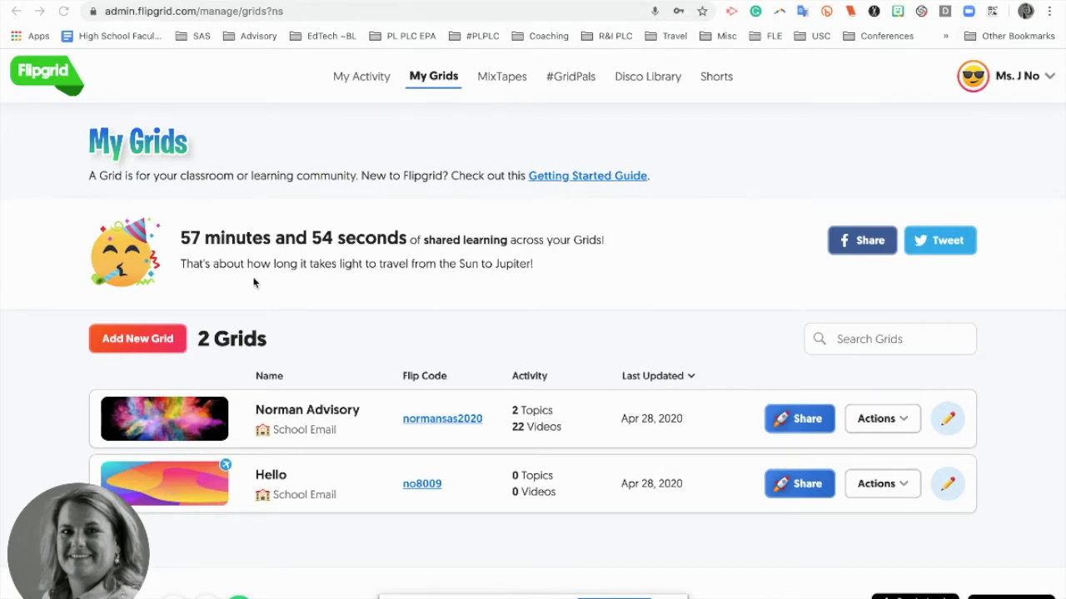
Start a new Grid and name it "AT Psych".
click(129, 341)
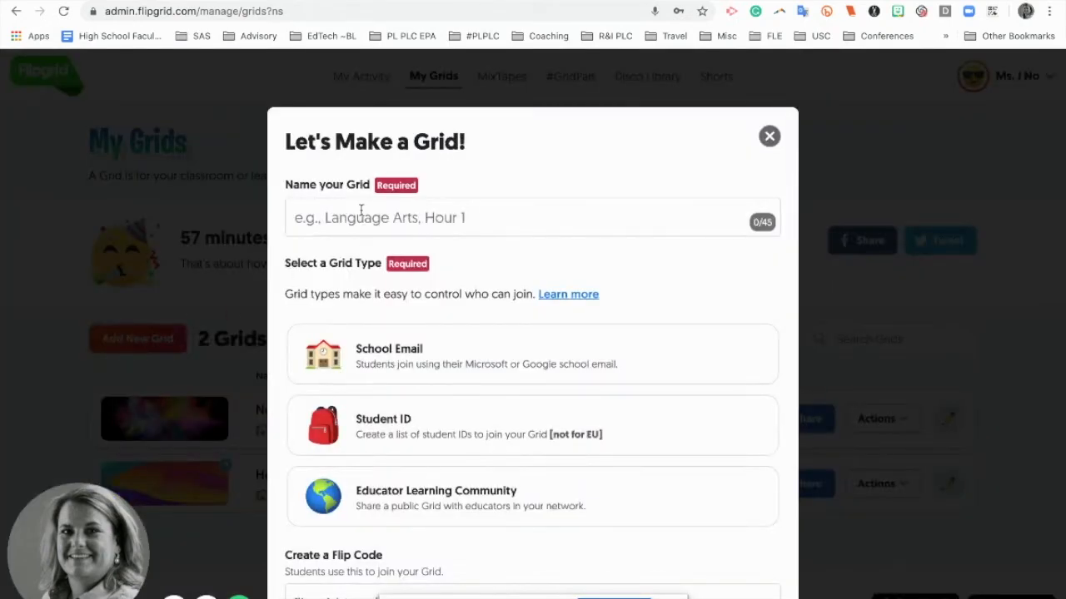
click(361, 210)
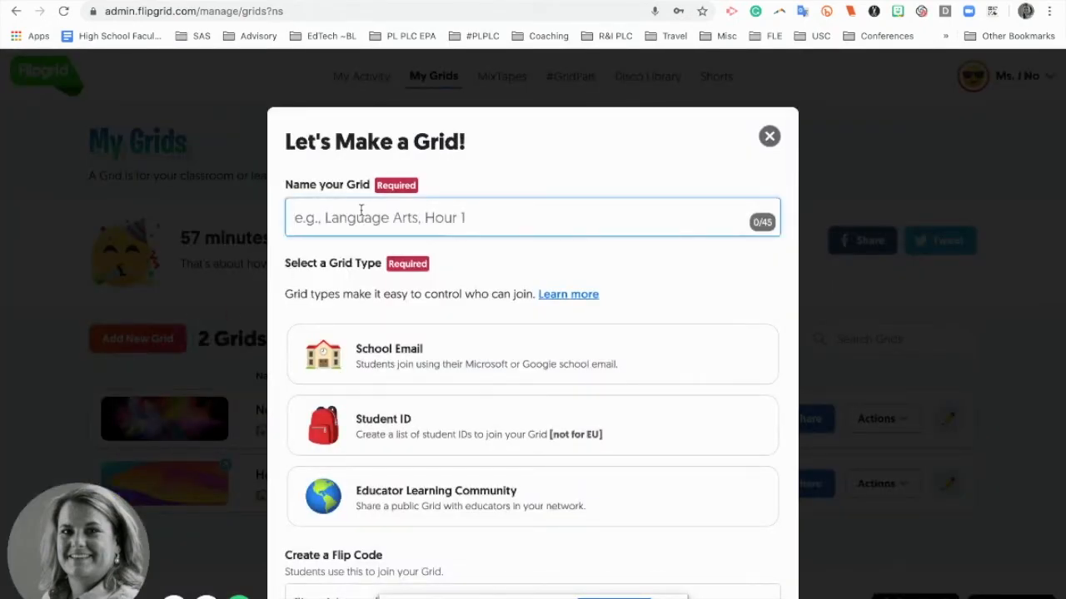
text(AT PSYCH)
key(BackSpace)
key(BackSpace)
key(BackSpace)
key(BackSpace)
text(sych)
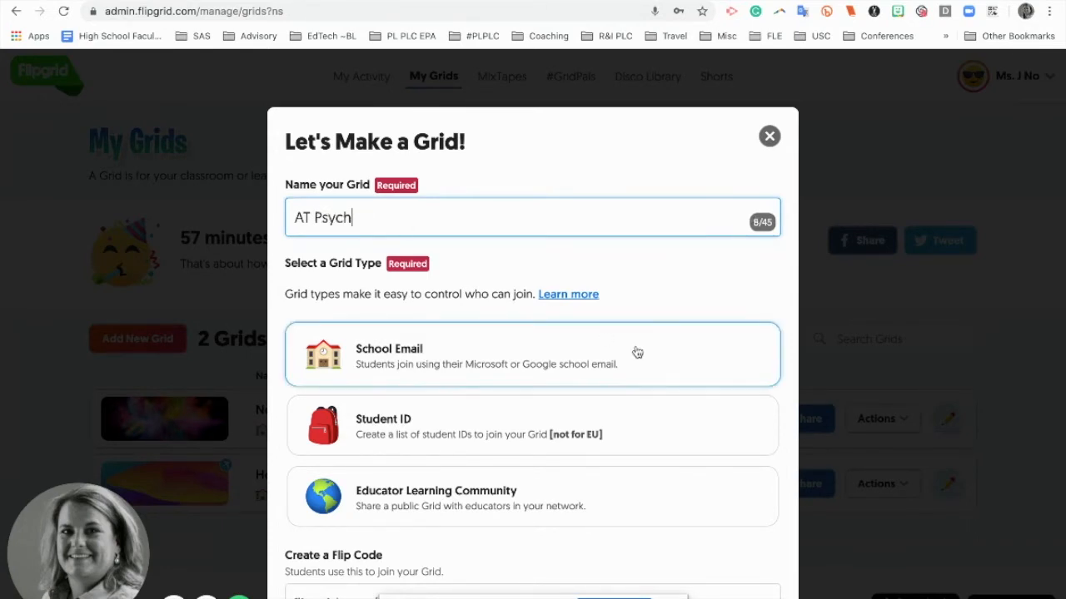
Set the Grid type to Educator Learning Community and continue with the suggested Flip Code.
scroll(652, 397, down, 2)
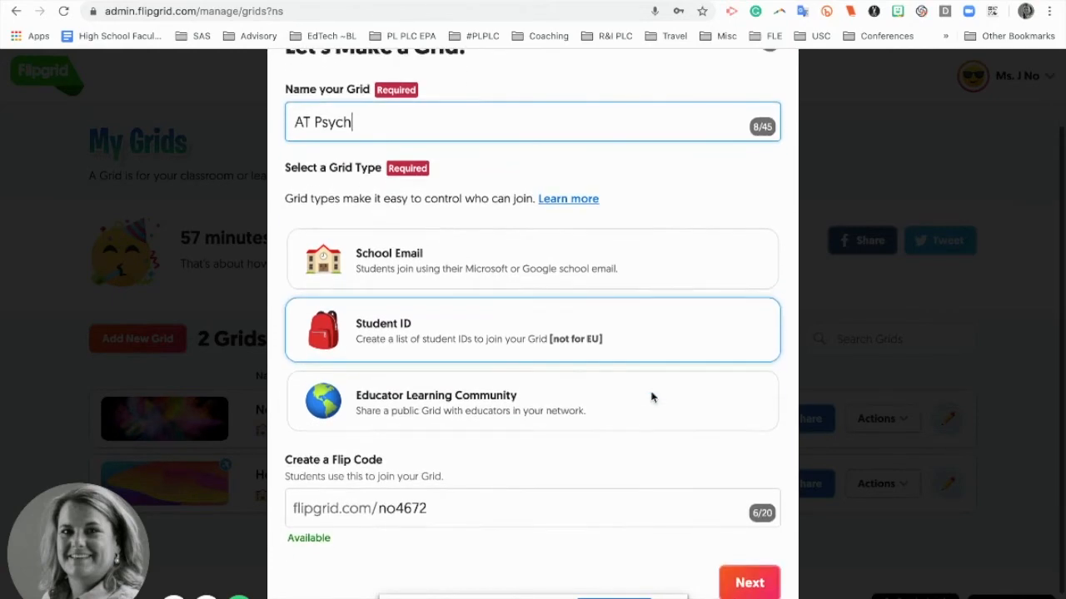
click(385, 404)
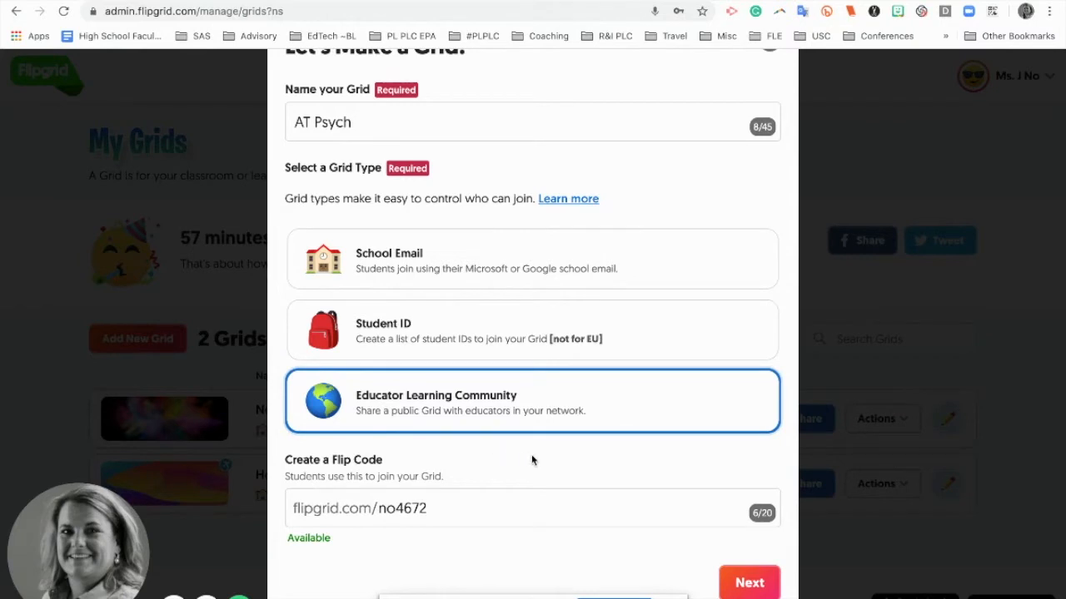
scroll(533, 459, down, 1)
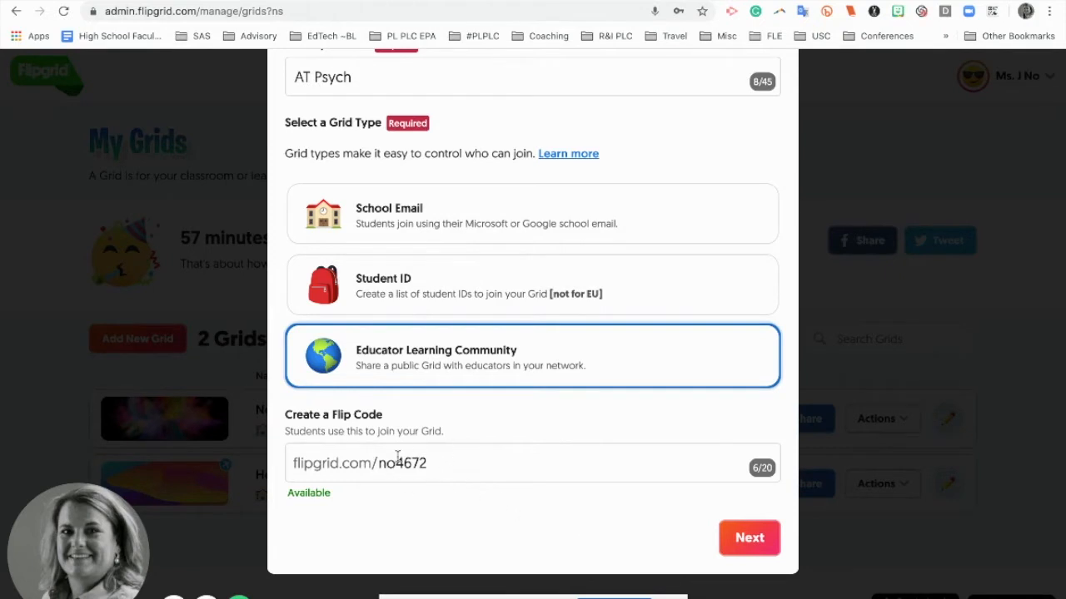
click(753, 542)
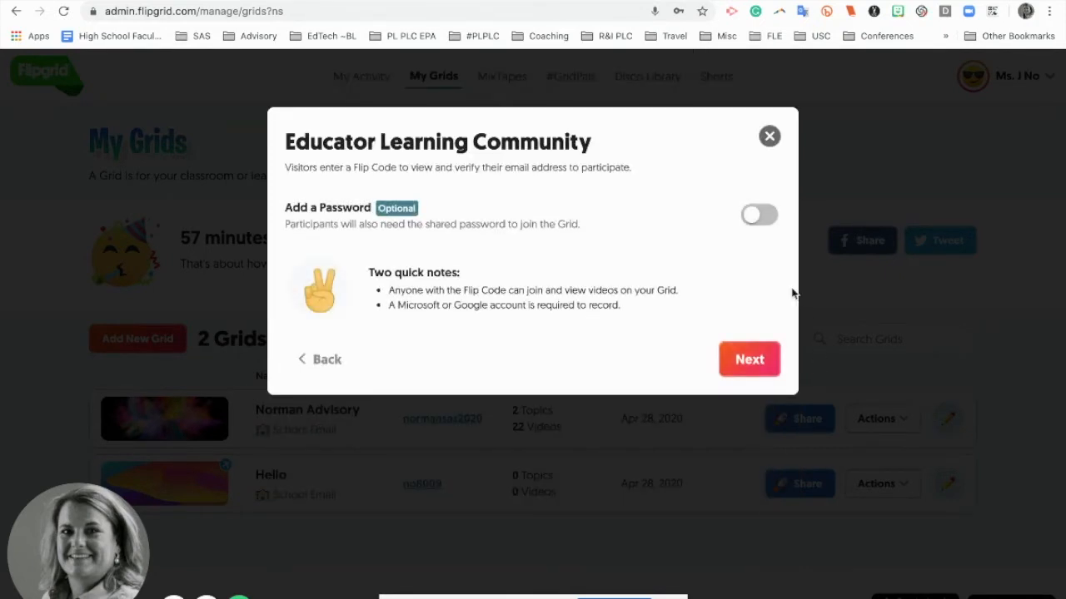
Finish creating the Grid with the optional password switched off and go to its details page.
click(759, 215)
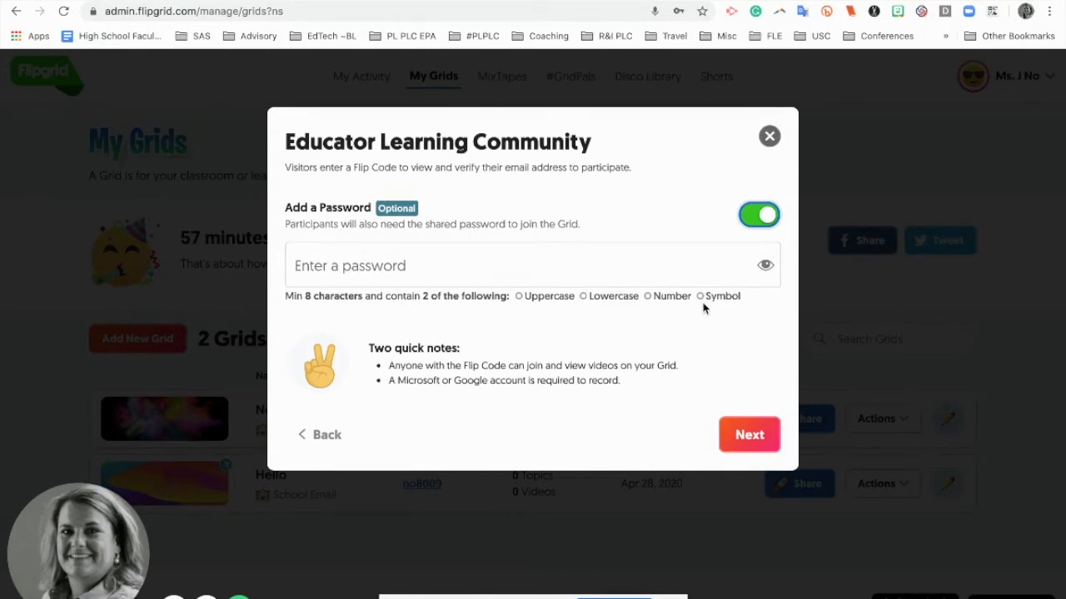
click(754, 218)
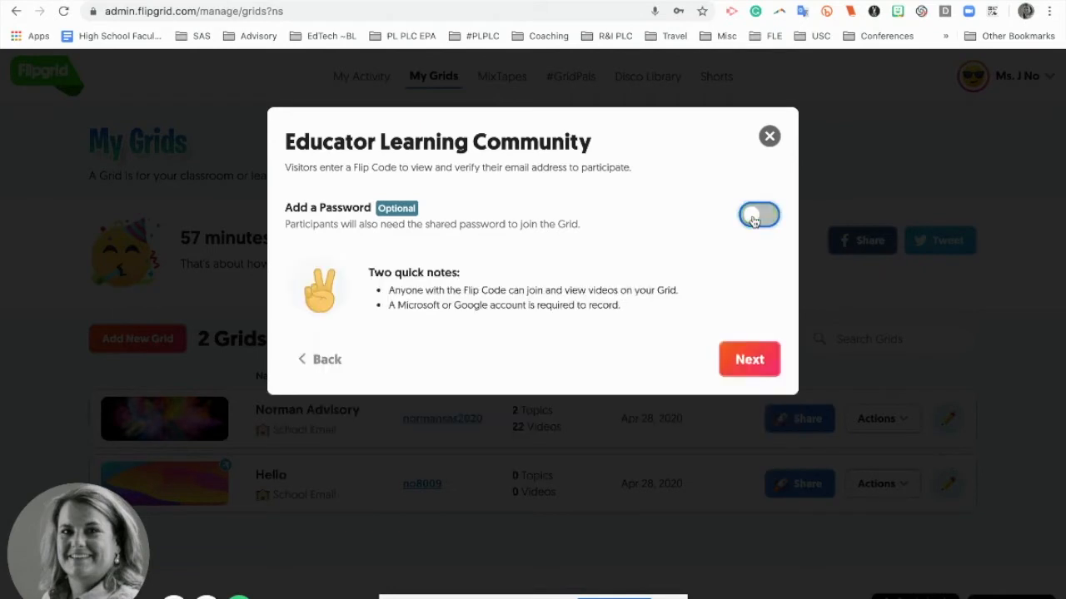
click(749, 359)
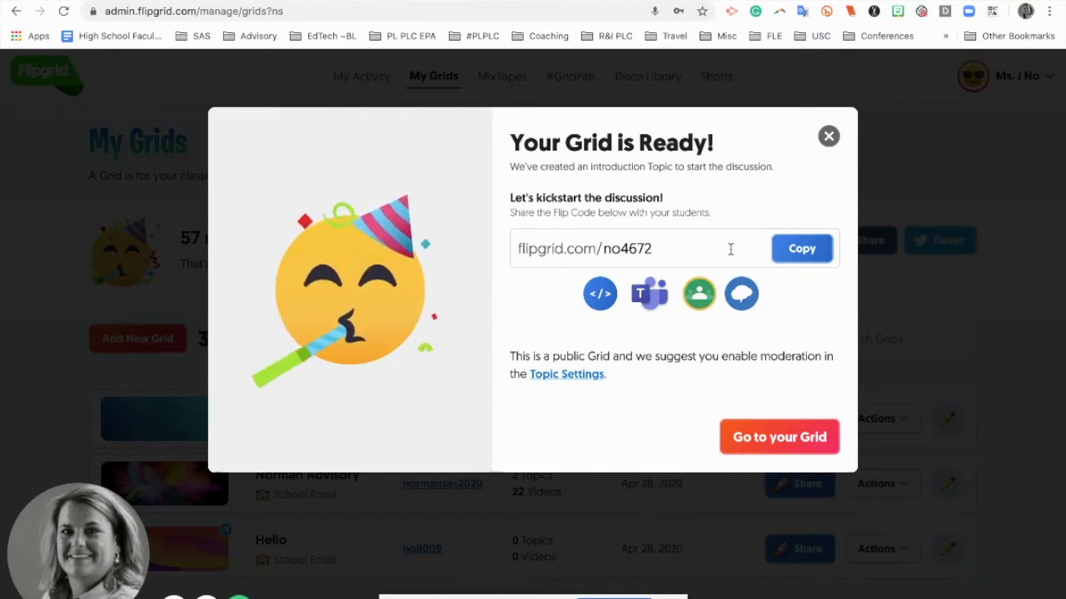
click(769, 442)
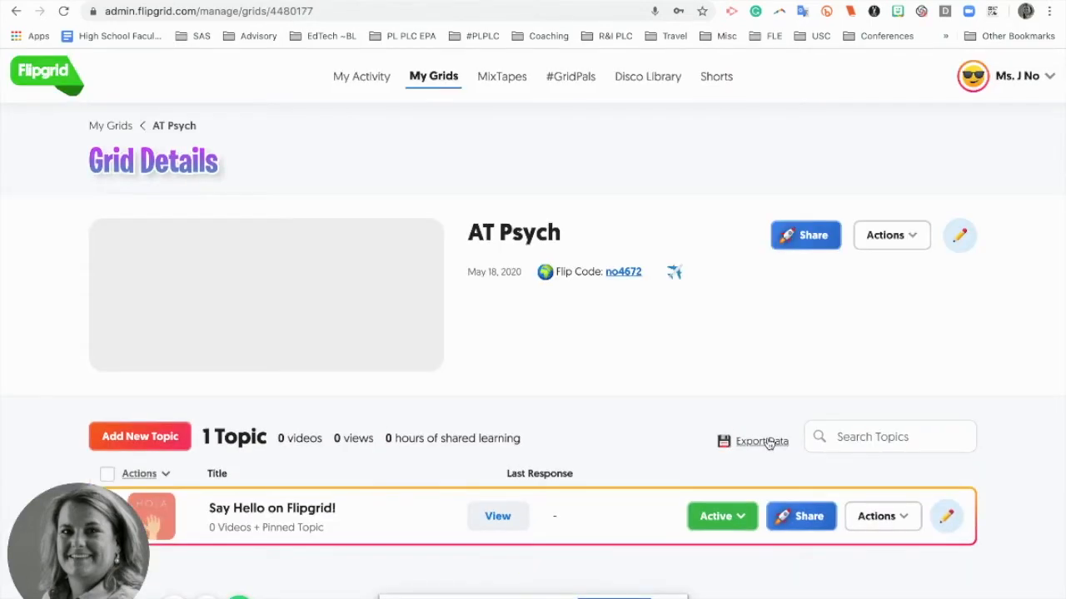
Invite a CoPilot to the AT Psych Grid using the educator's saved e-mail address.
scroll(998, 339, down, 2)
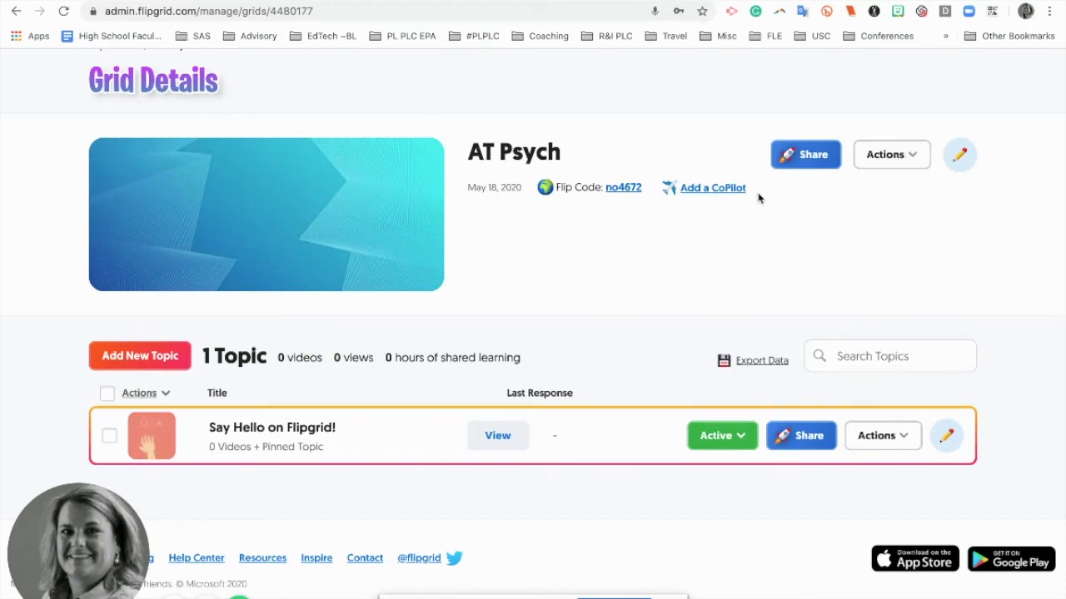
click(915, 158)
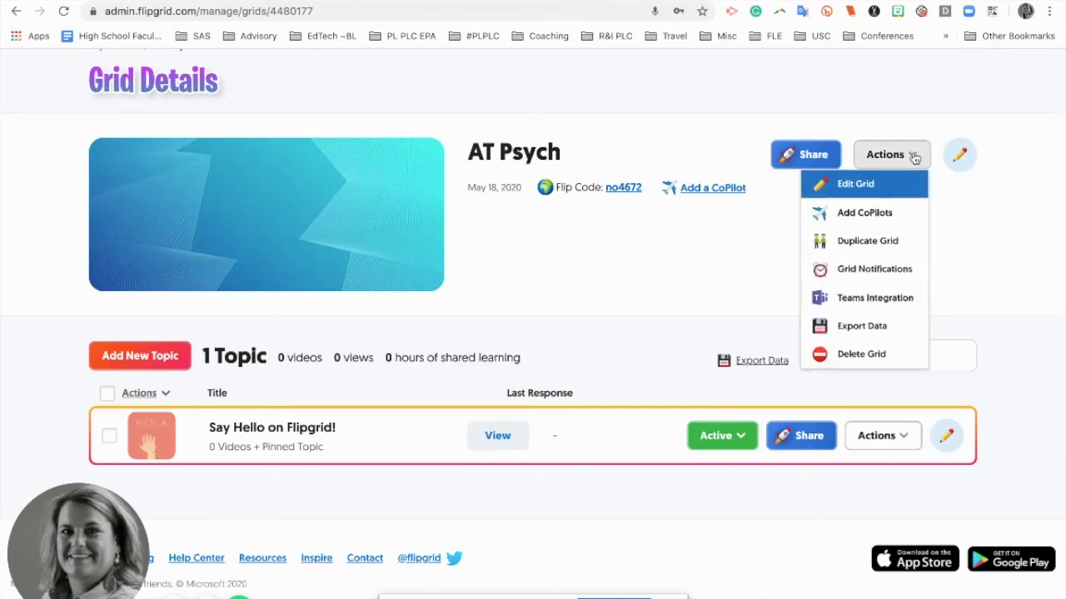
click(877, 218)
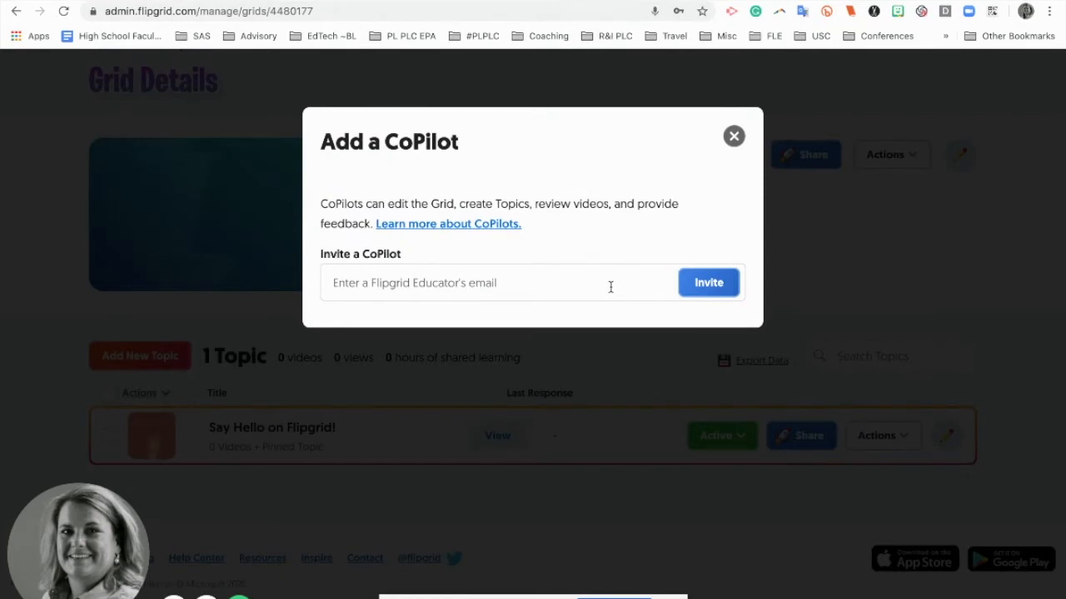
click(611, 286)
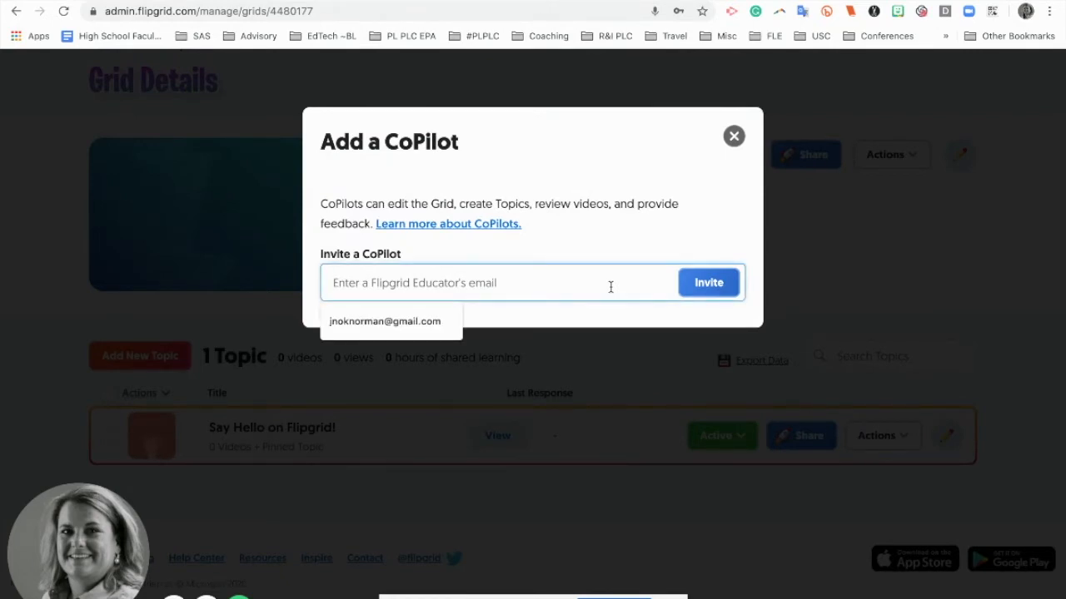
click(362, 323)
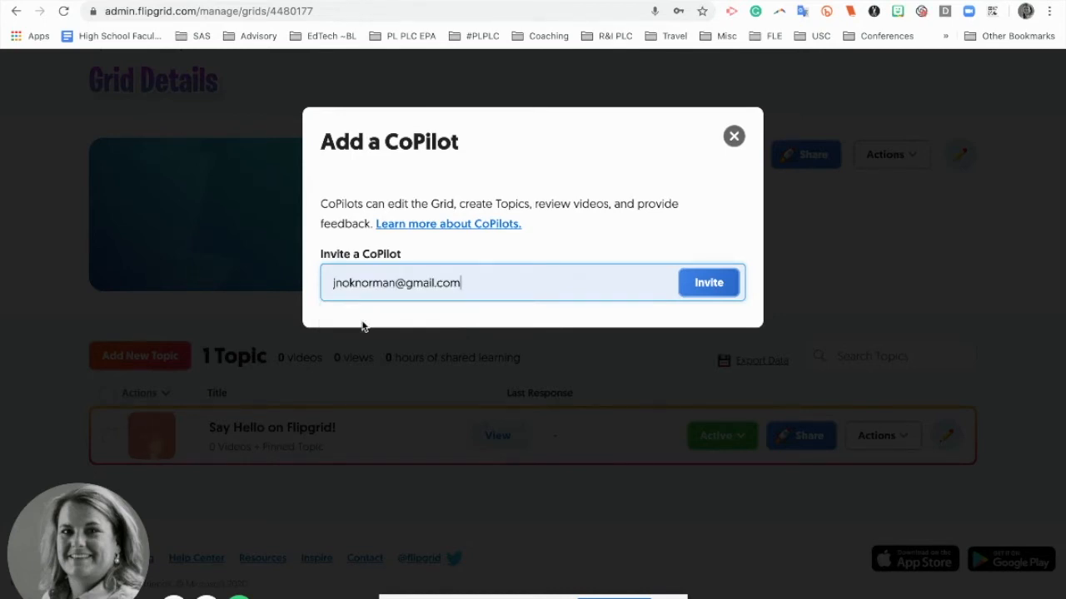
click(718, 286)
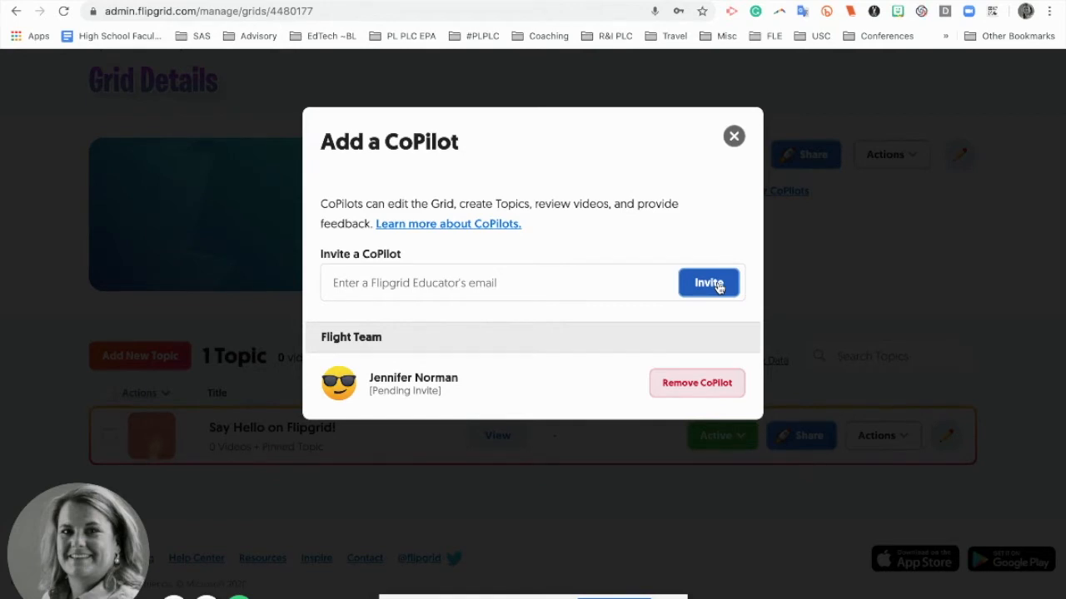
click(734, 138)
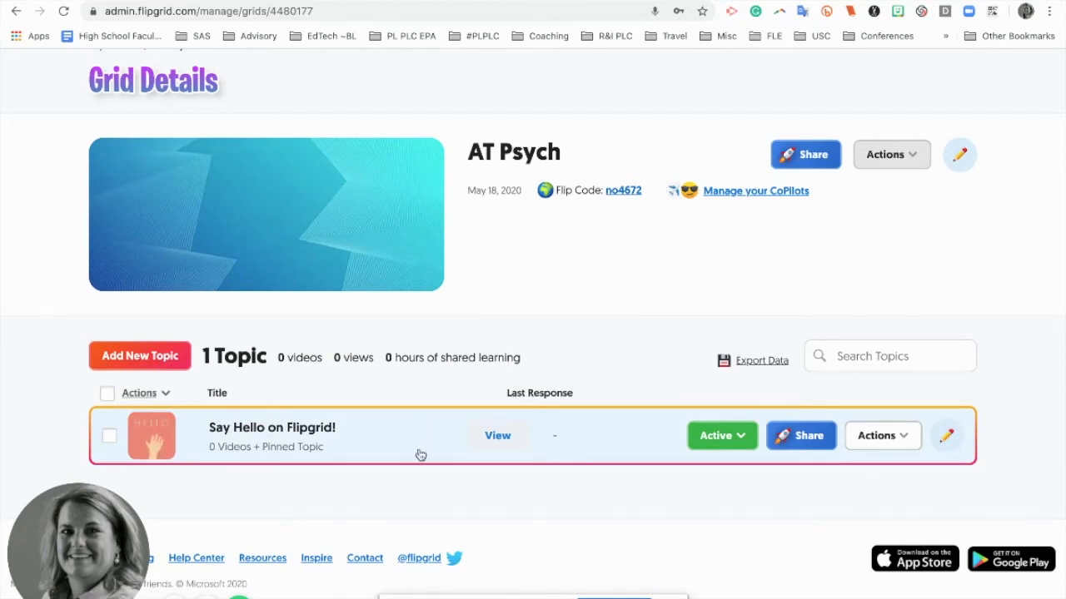
Open the "Say Hello on Flipgrid!" topic for editing and look through its recording time options.
click(945, 437)
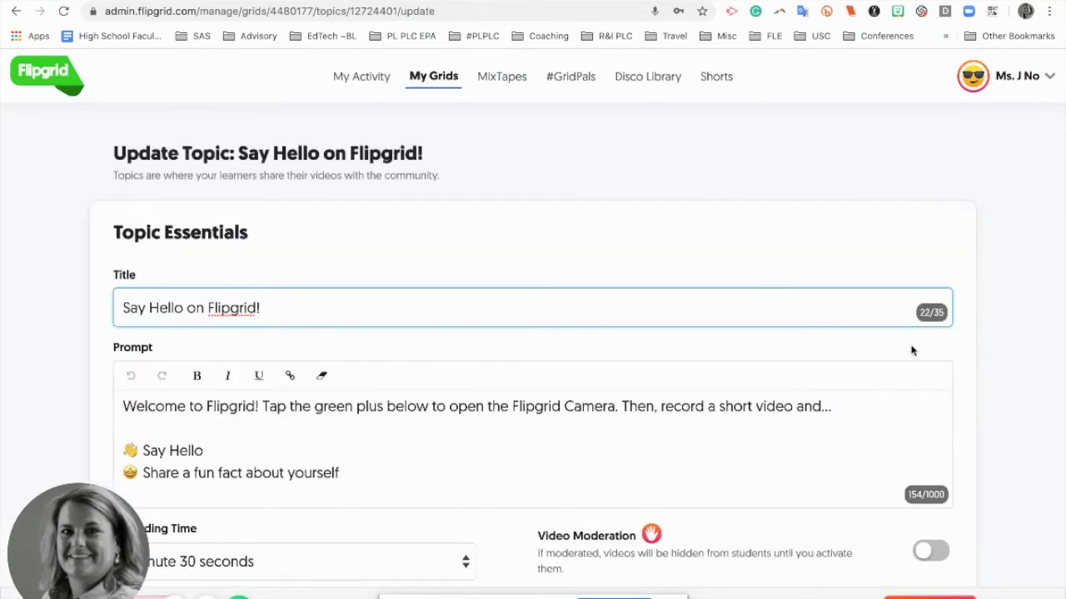
scroll(895, 347, down, 2)
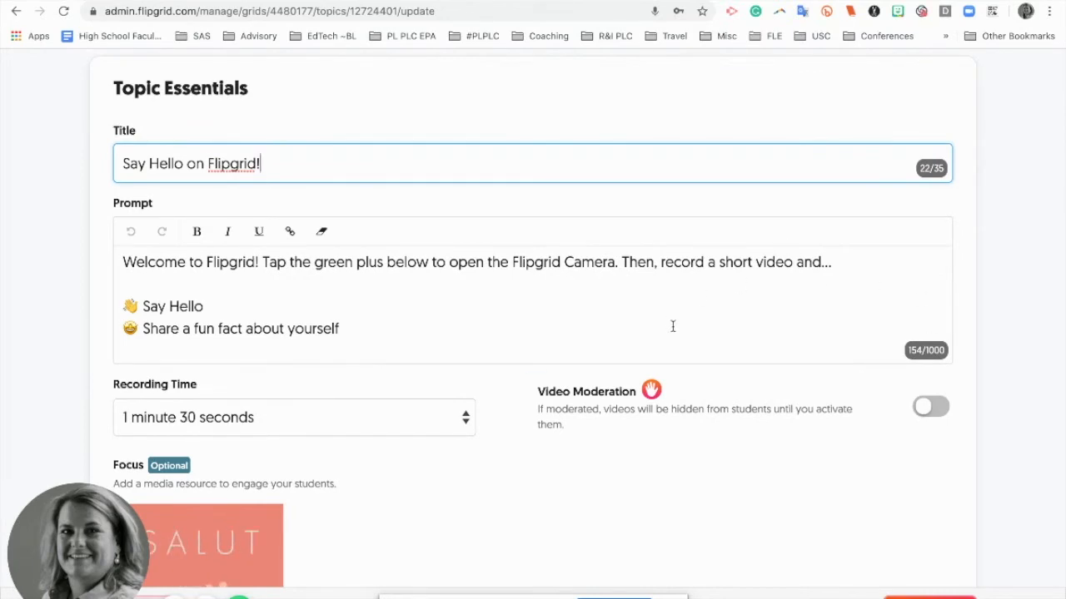
scroll(673, 326, down, 2)
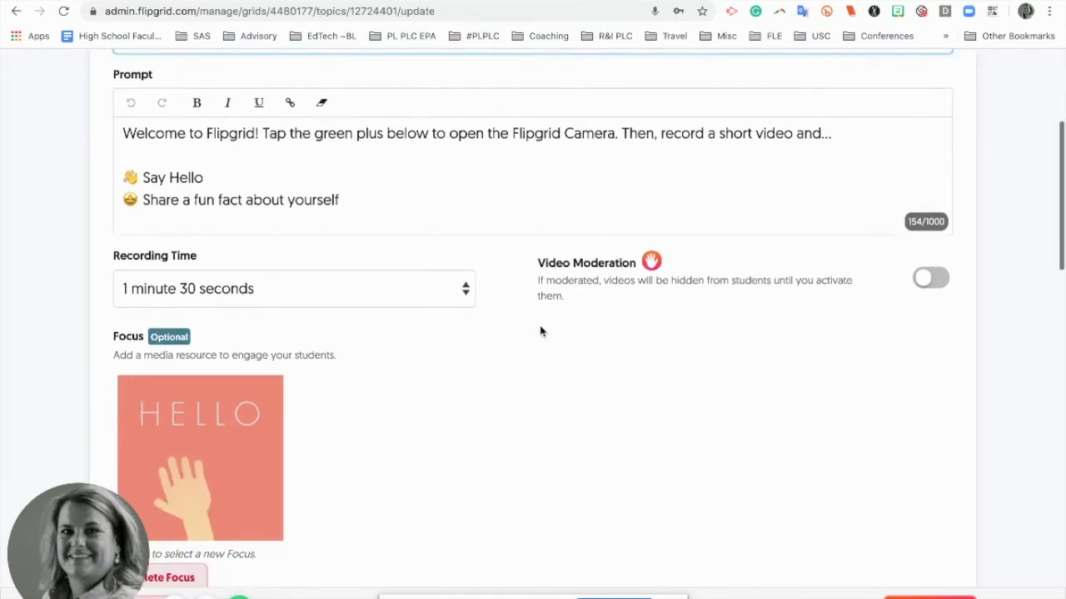
click(466, 293)
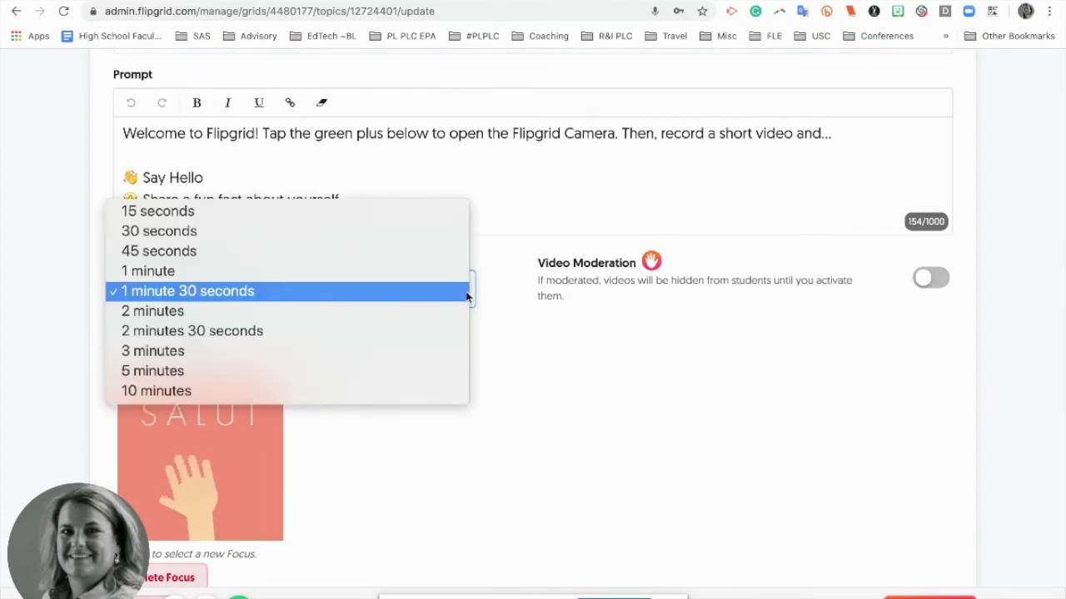
click(506, 315)
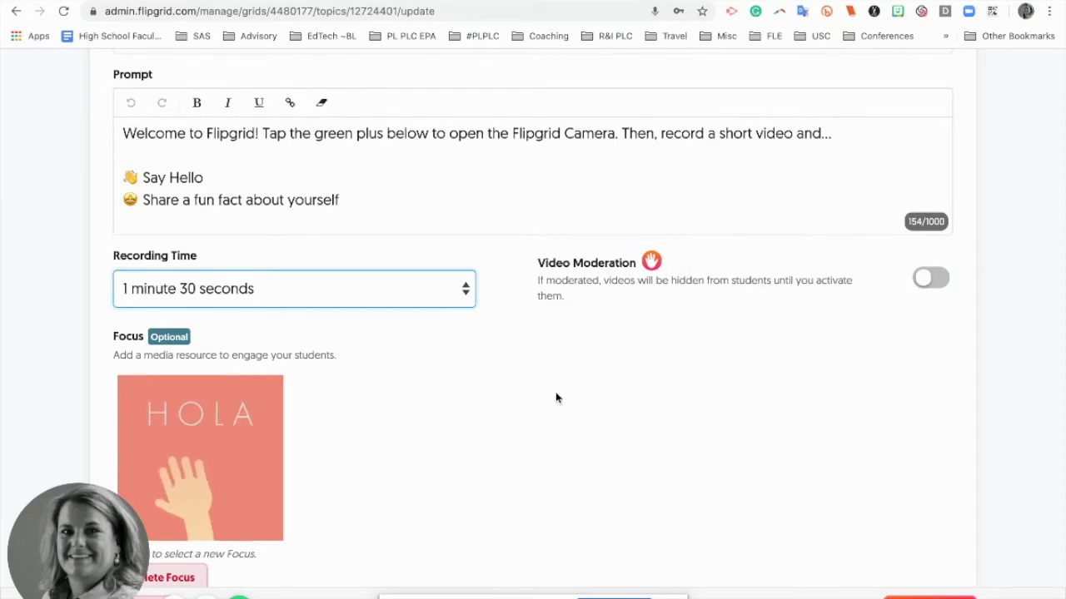
Delete the topic's waving-hand Focus and replace it with the smiling halo emoji.
scroll(556, 398, down, 3)
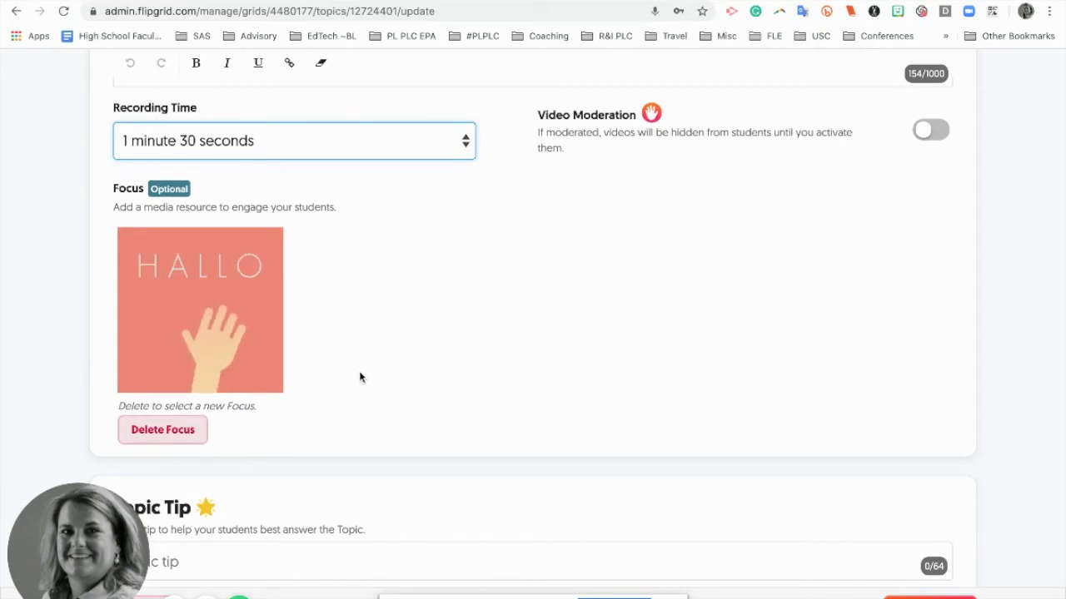
click(169, 428)
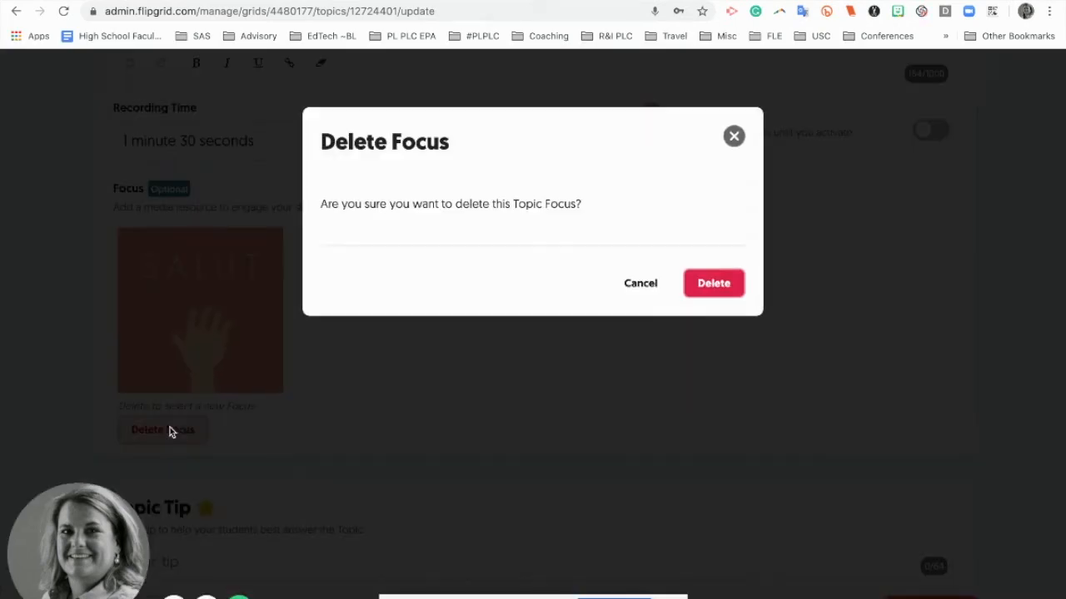
click(739, 285)
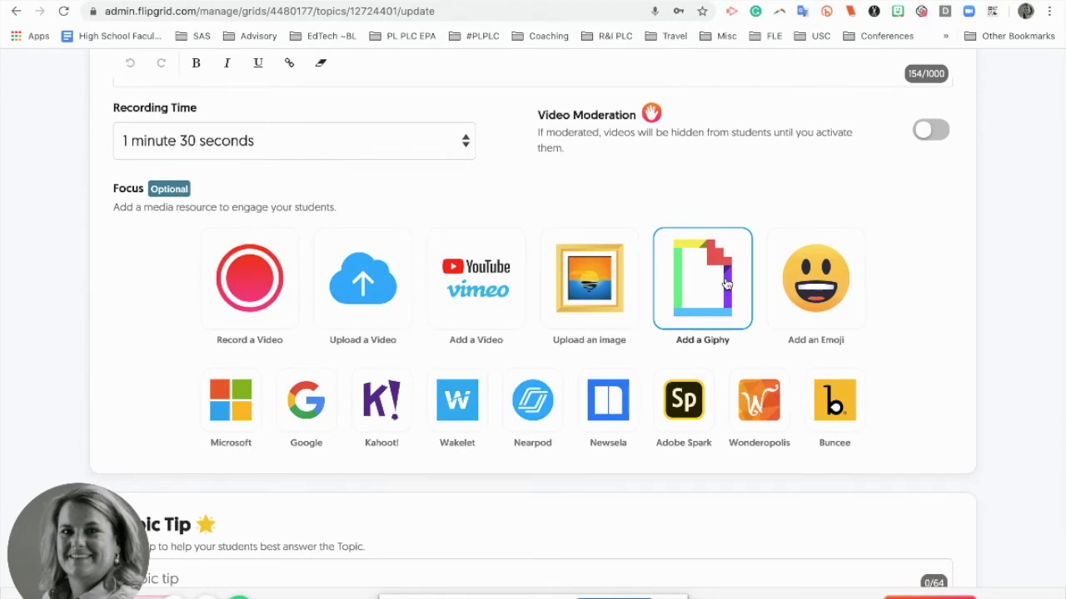
click(832, 297)
click(406, 346)
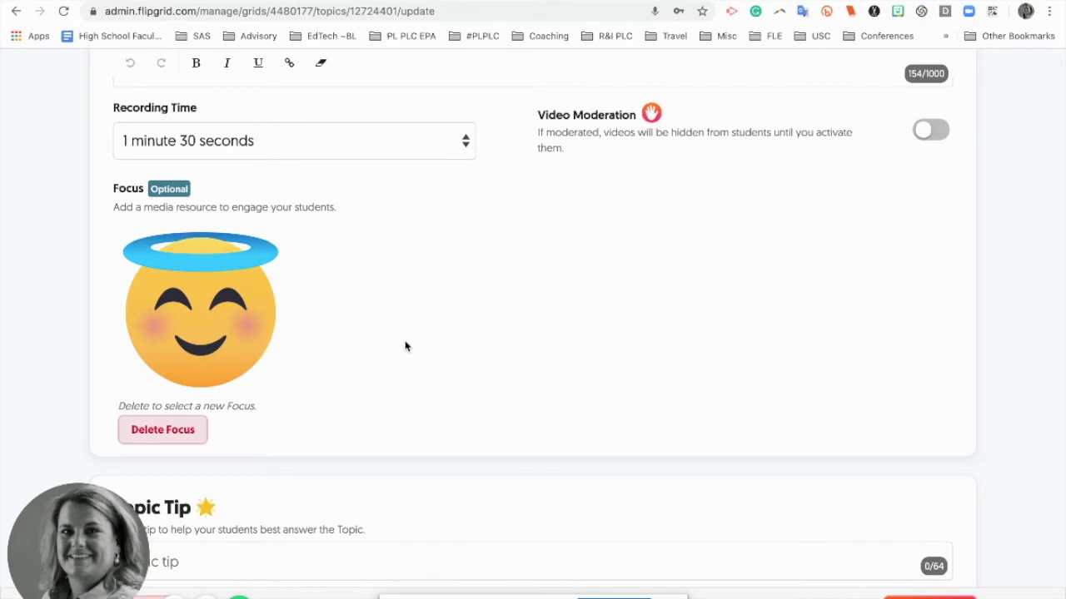
Examine the topic's tip, attachment, status, launch and freeze date, and video feature settings, including the freeze date calendar.
scroll(405, 347, down, 5)
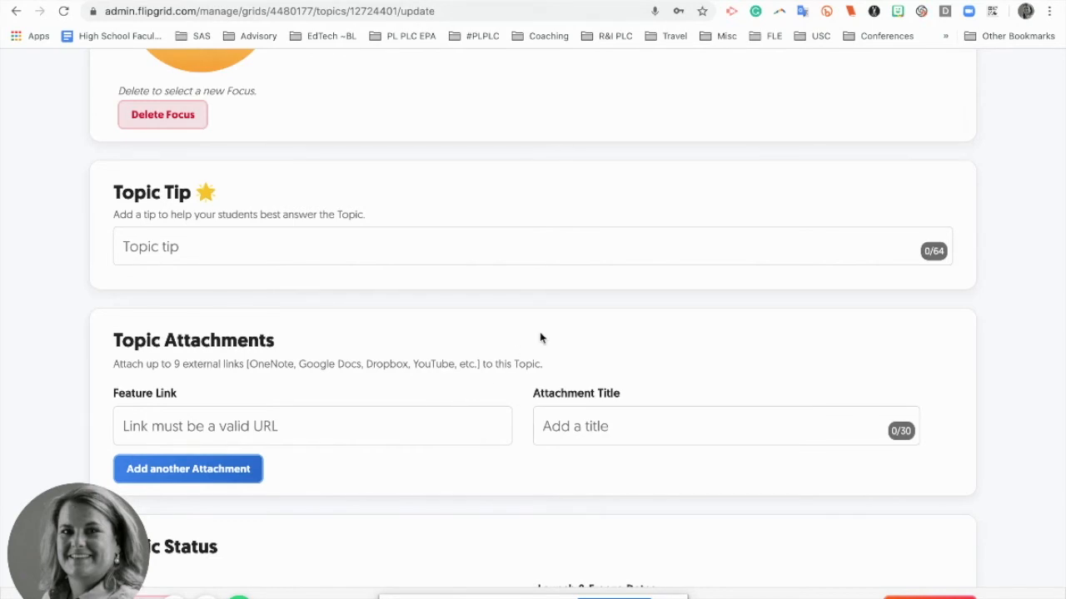
scroll(540, 337, down, 2)
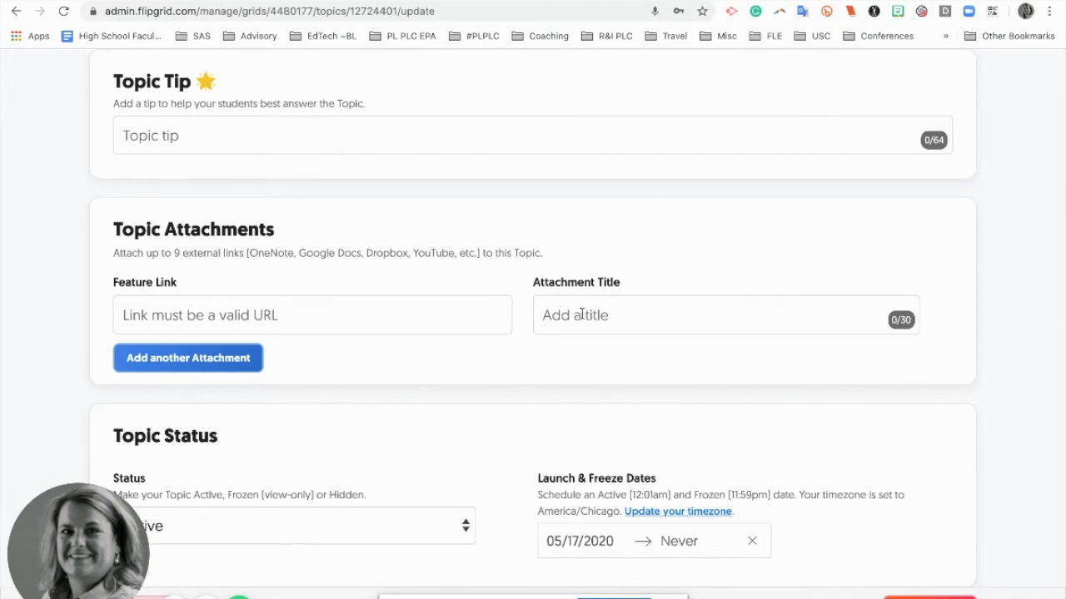
scroll(454, 406, down, 1)
scroll(453, 405, down, 1)
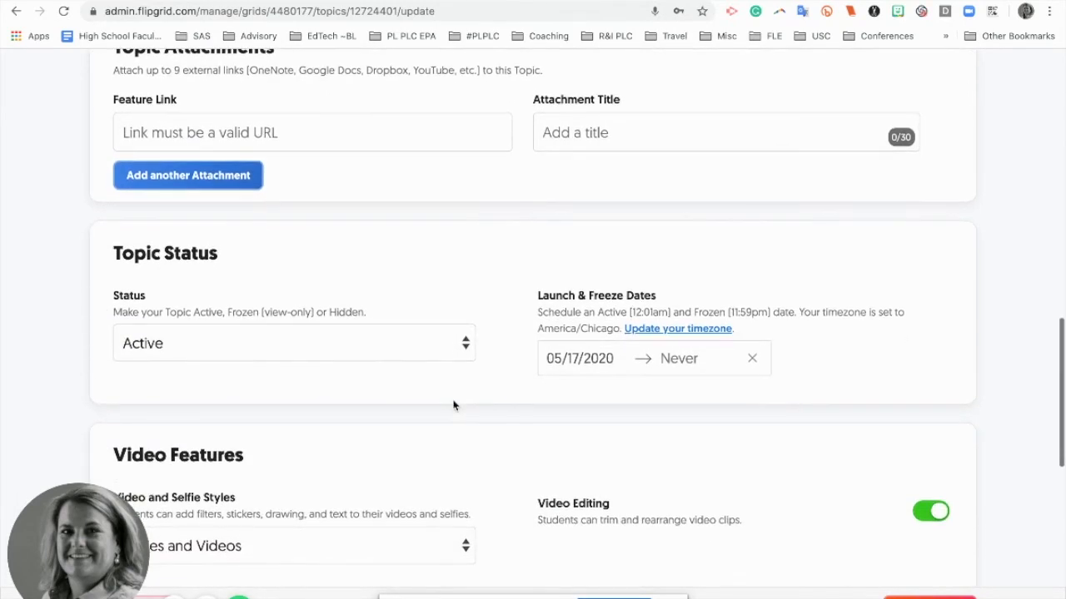
scroll(492, 398, down, 1)
scroll(499, 390, down, 1)
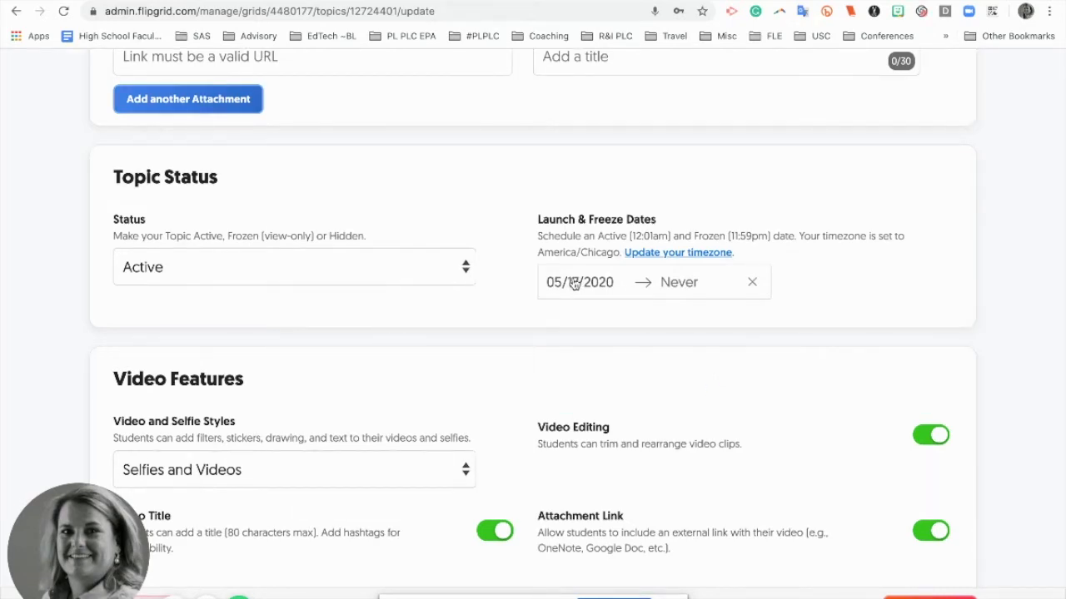
click(687, 287)
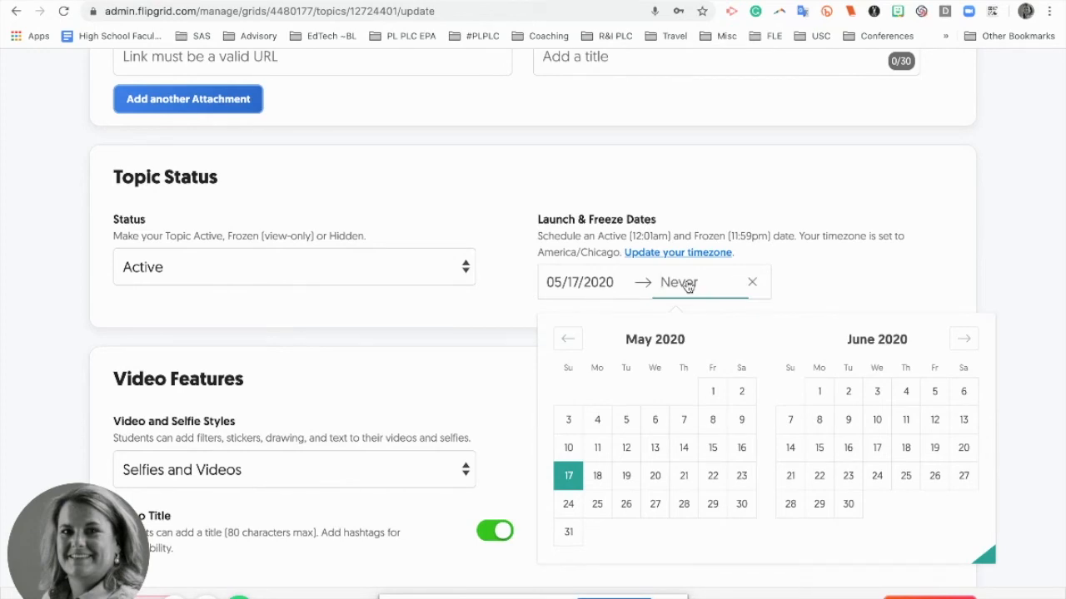
click(809, 281)
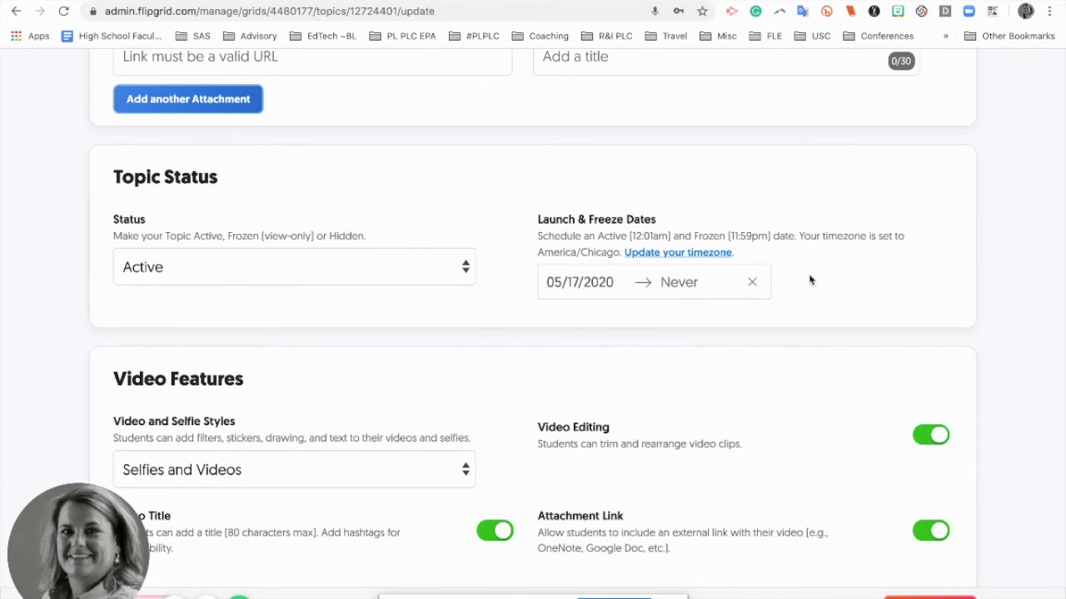
scroll(809, 281, down, 3)
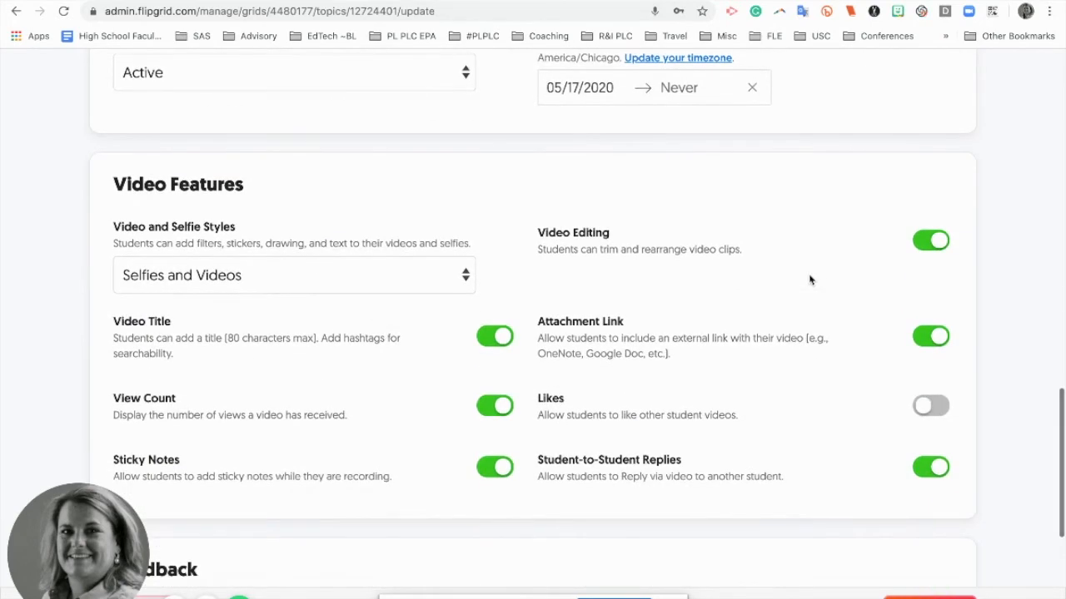
scroll(809, 280, down, 1)
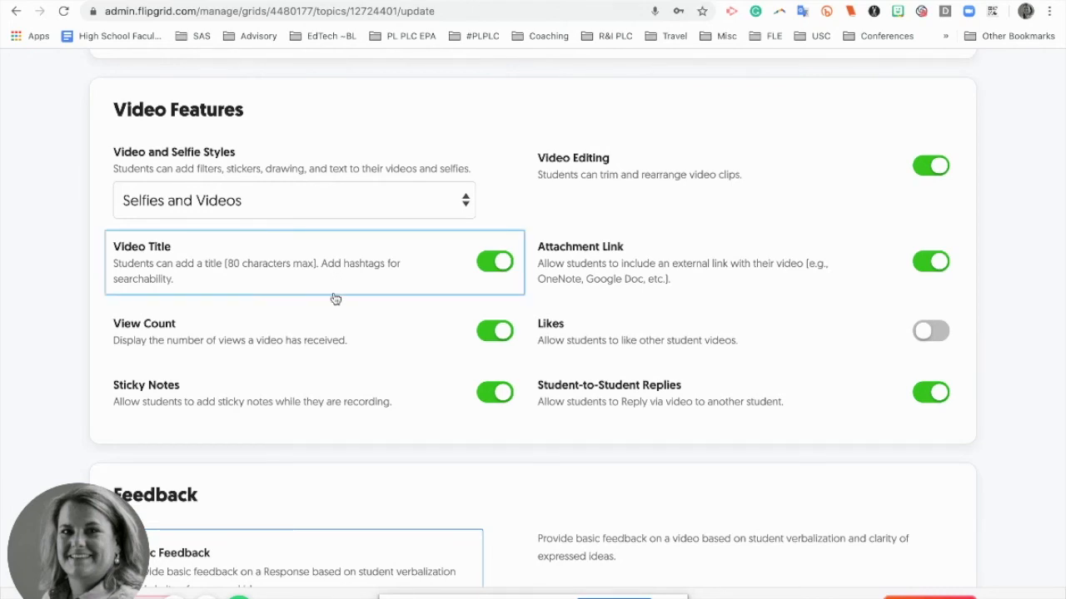
Switch the topic's View Count off and back on, review the feedback options, and save the updated topic.
click(379, 350)
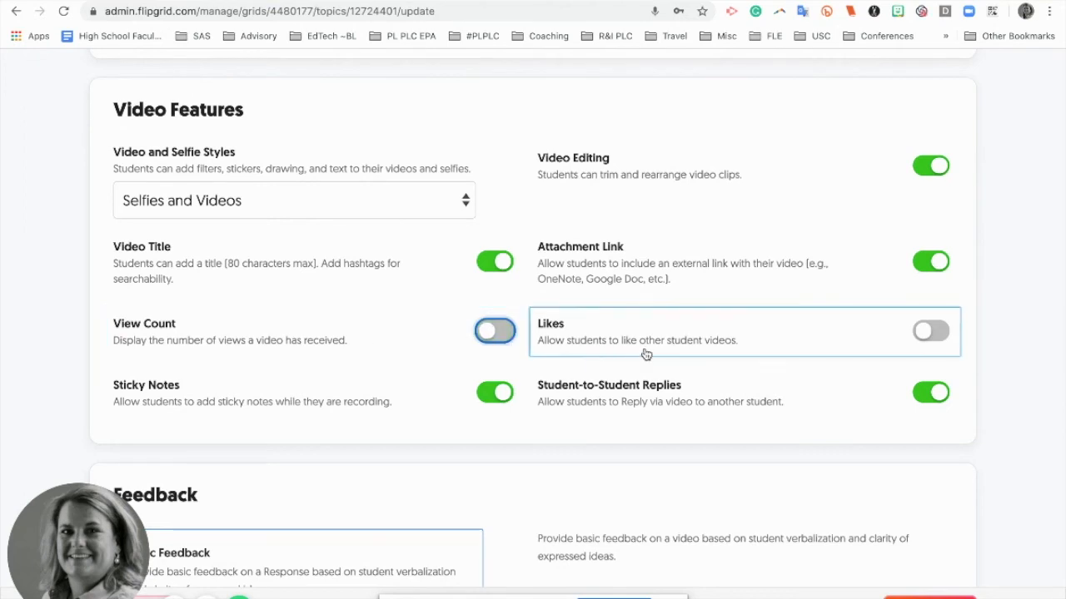
click(495, 331)
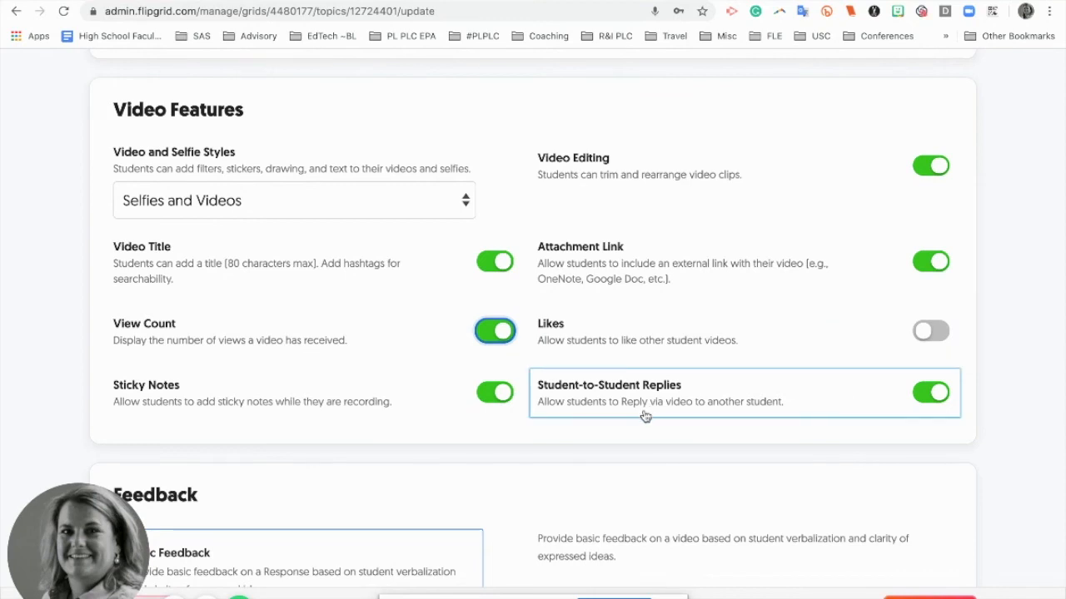
scroll(645, 416, down, 1)
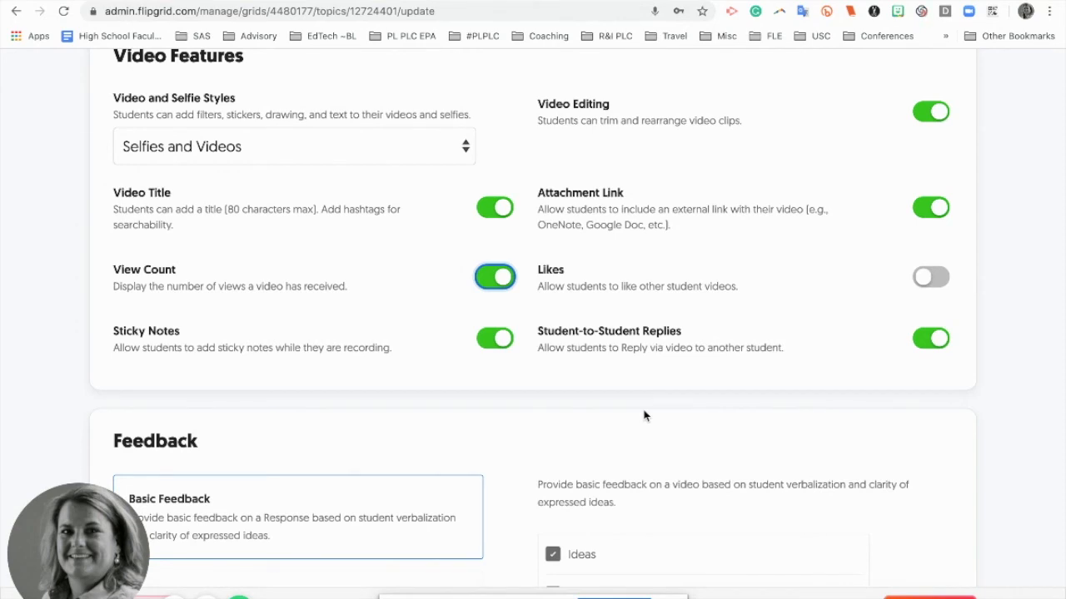
scroll(643, 416, down, 3)
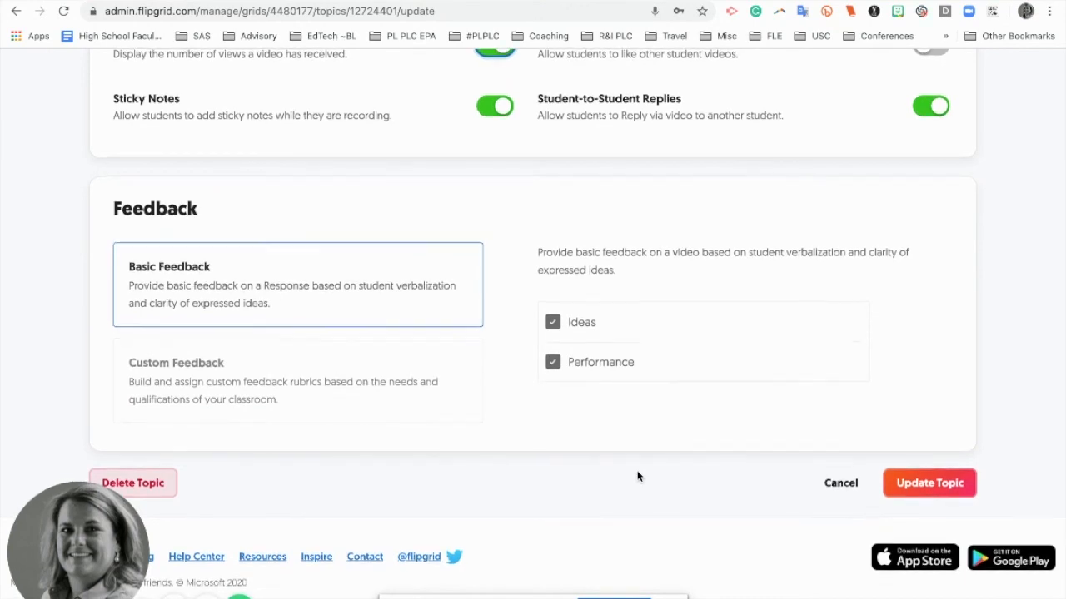
click(930, 486)
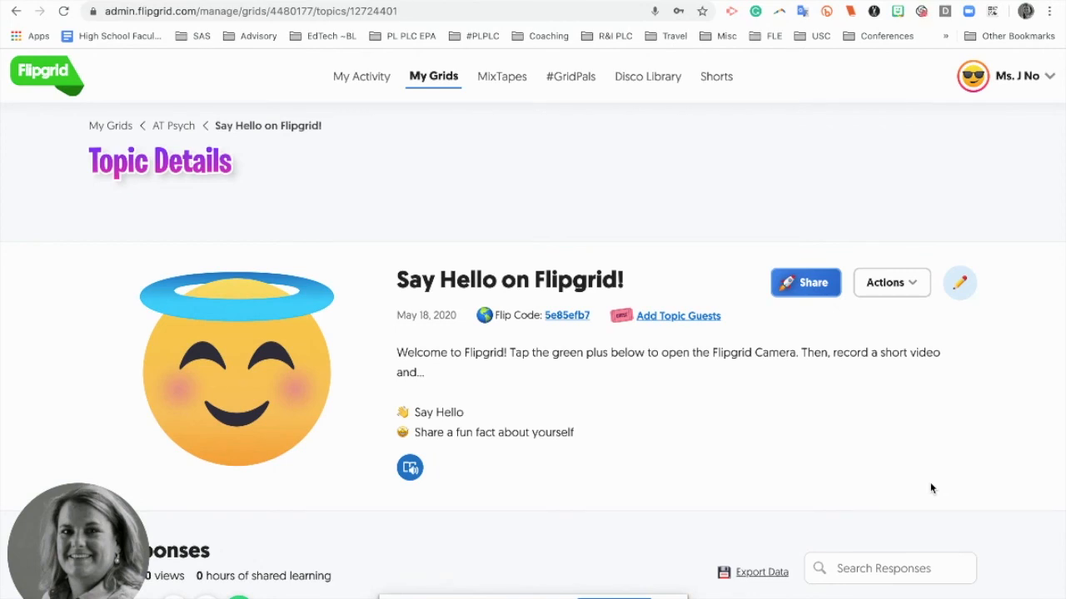
Open the student view of the "Say Hello on Flipgrid!" topic through its Flip Code and examine the prompt and responses area.
scroll(931, 486, down, 3)
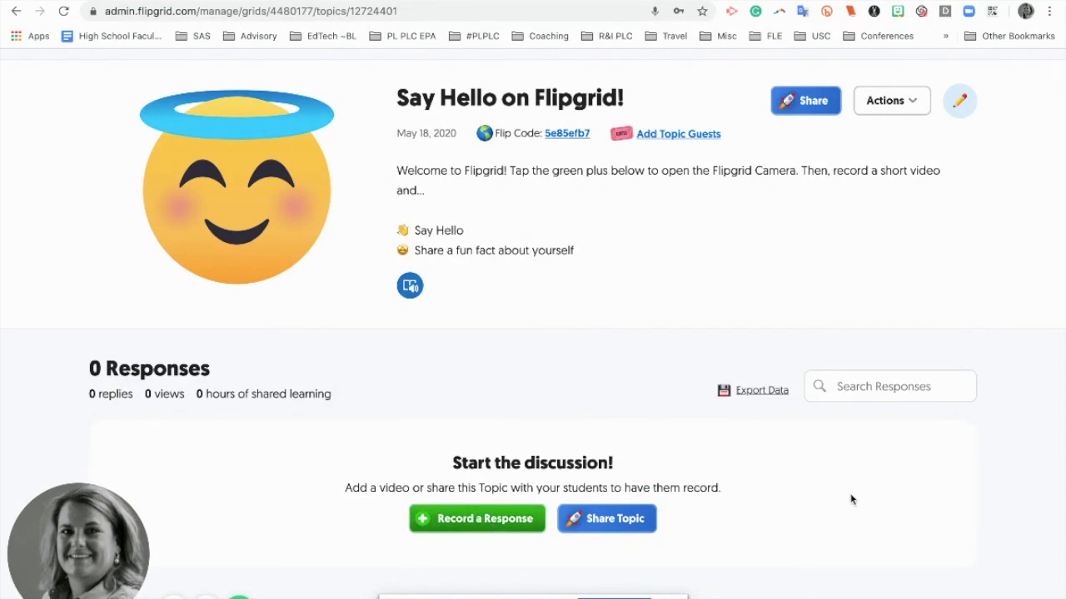
scroll(850, 499, up, 1)
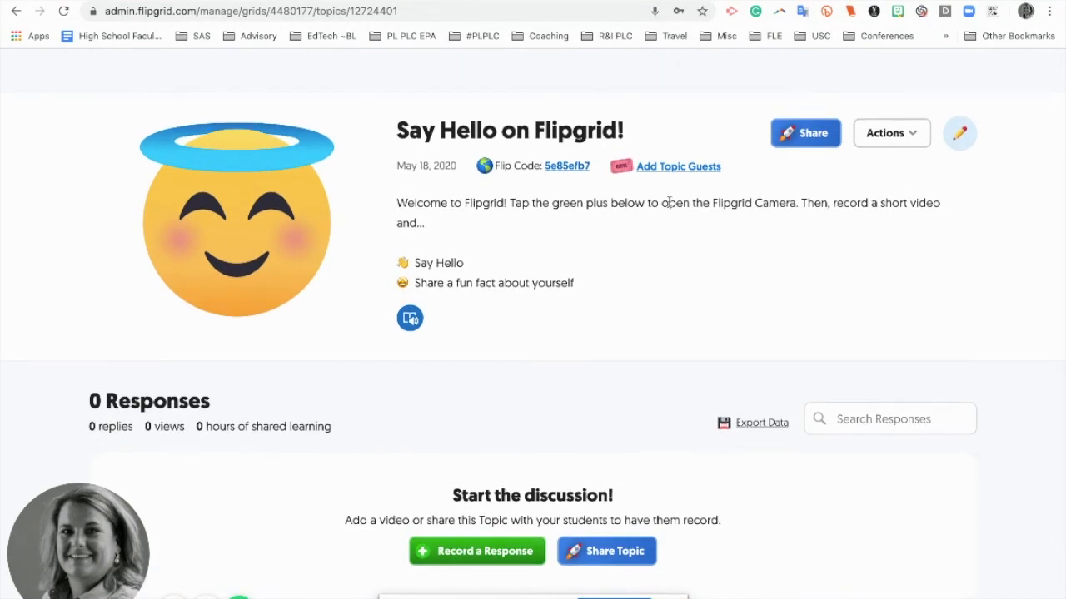
click(562, 166)
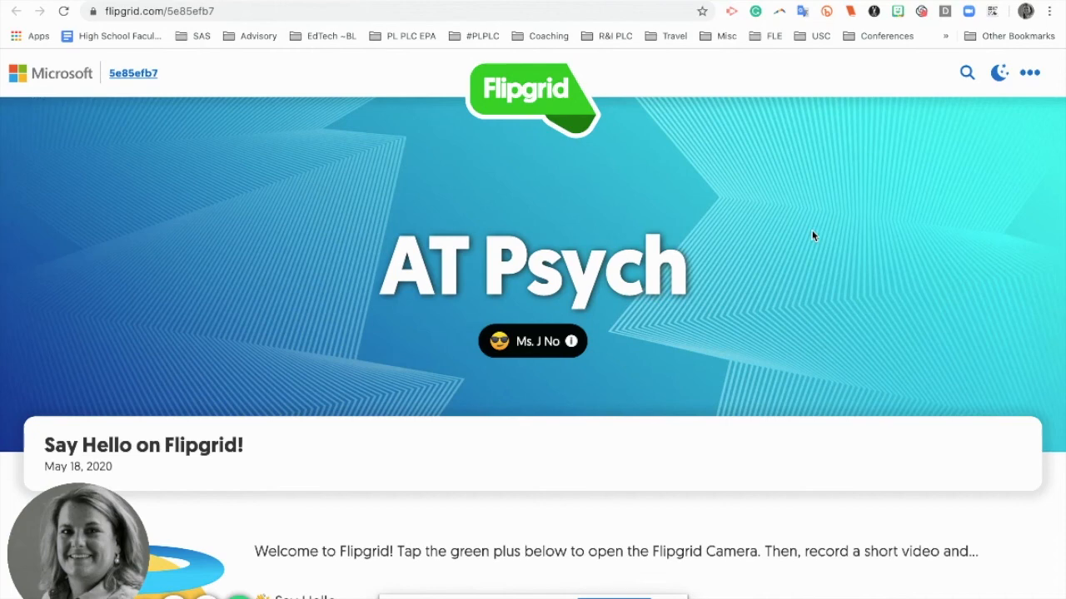
scroll(813, 237, down, 2)
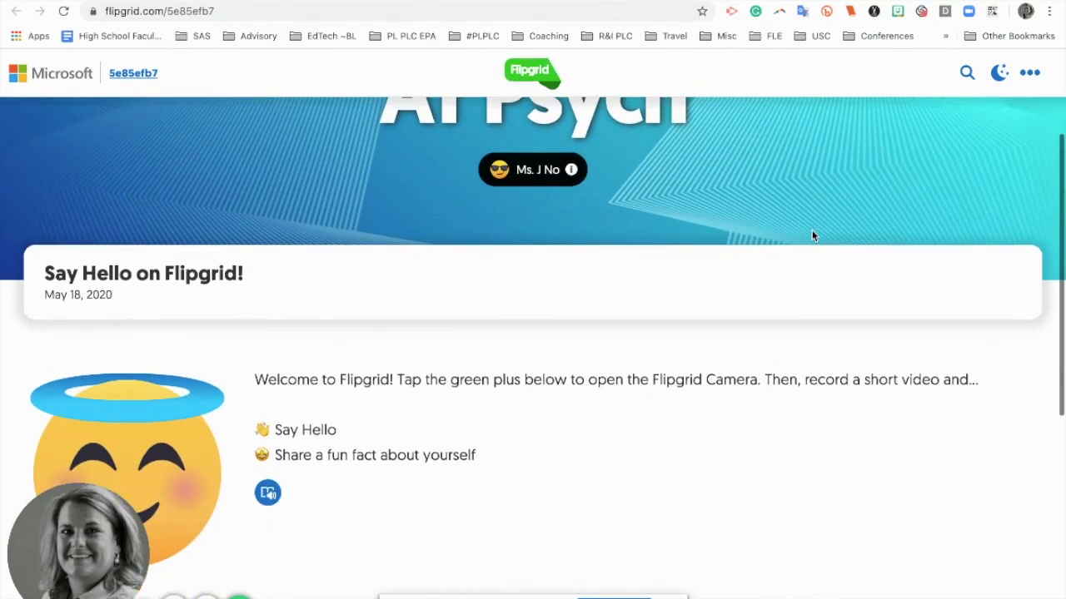
scroll(814, 236, down, 1)
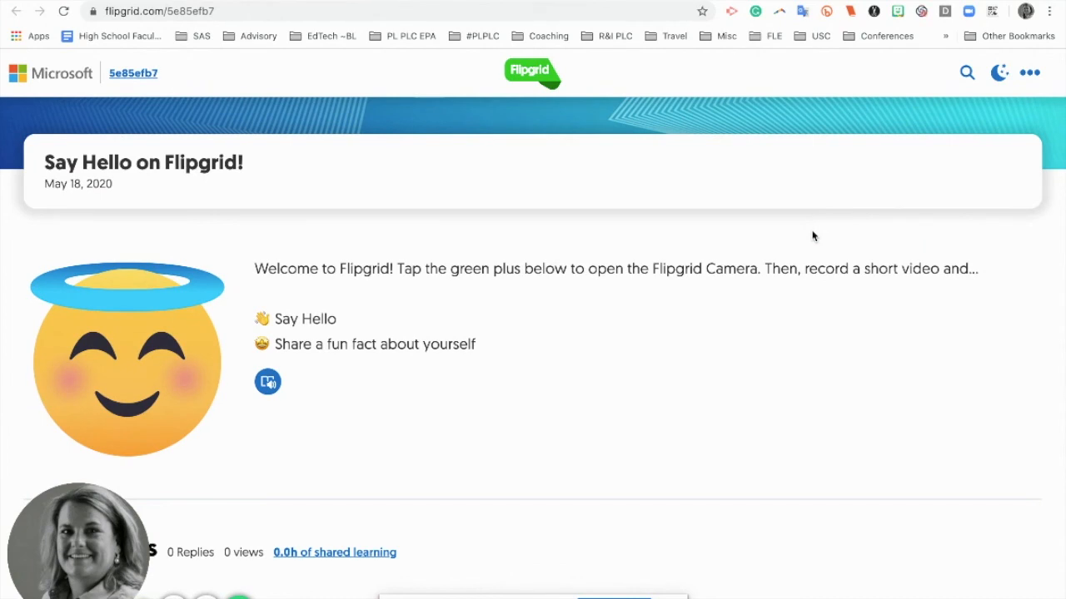
scroll(813, 236, down, 4)
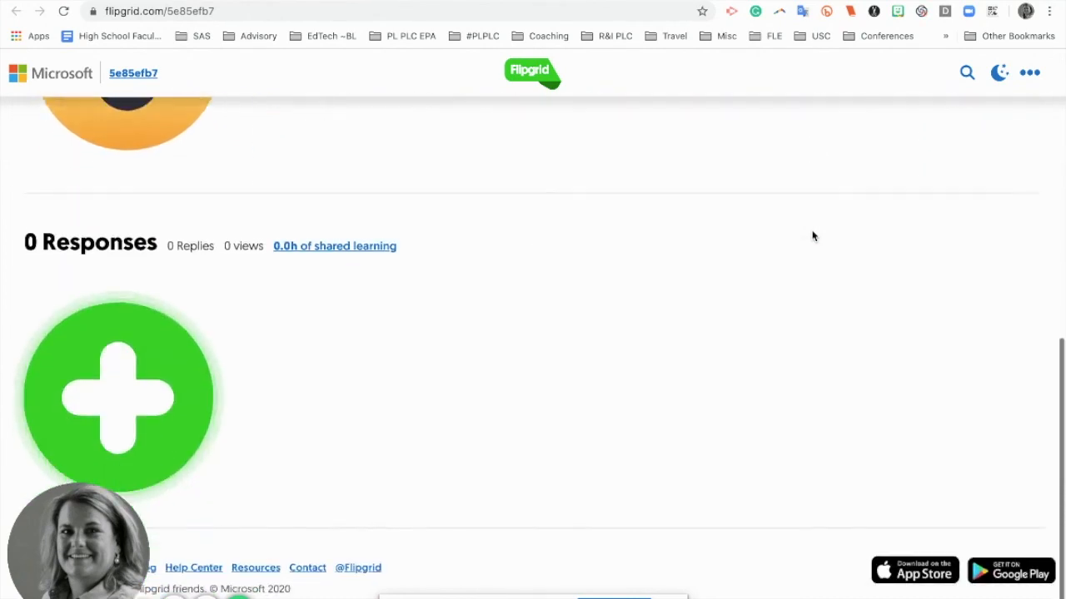